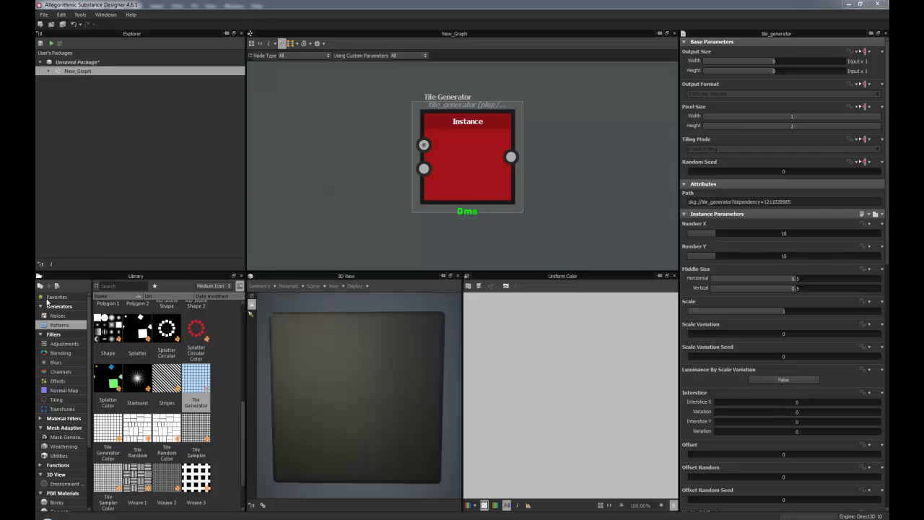
# Show the Tile Generator node's output in the 2D view and fit the whole image in it
pyautogui.doubleClick(474, 171)
pyautogui.scroll(3, 469, 171)
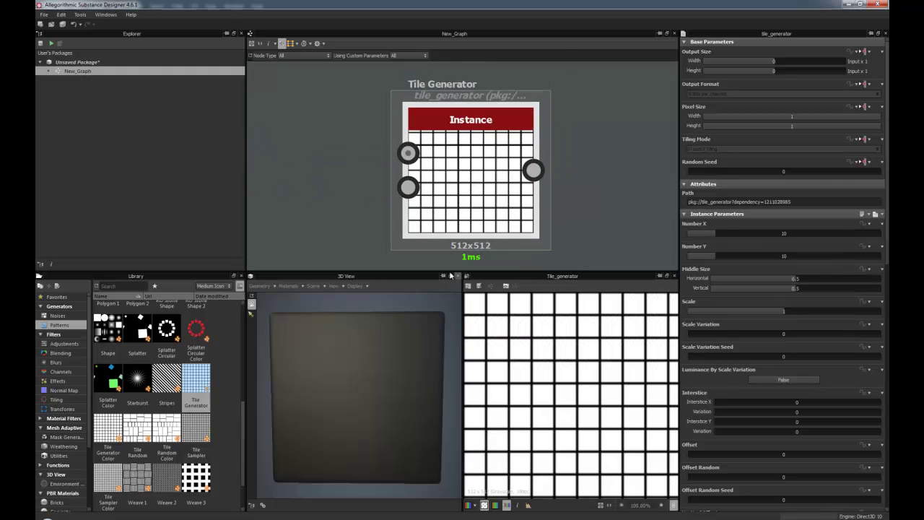
pyautogui.moveTo(480, 182); pyautogui.dragTo(497, 170, button='middle')
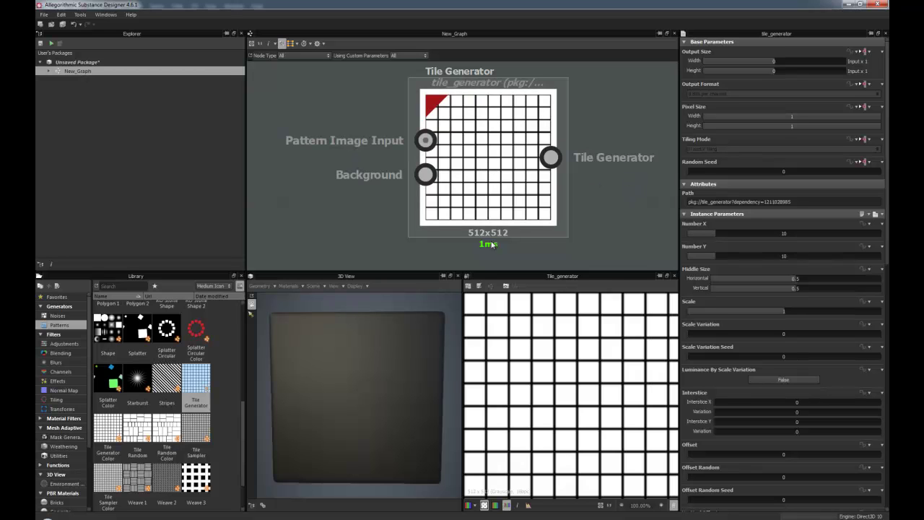
pyautogui.press('f')
pyautogui.moveTo(498, 149); pyautogui.dragTo(497, 159)
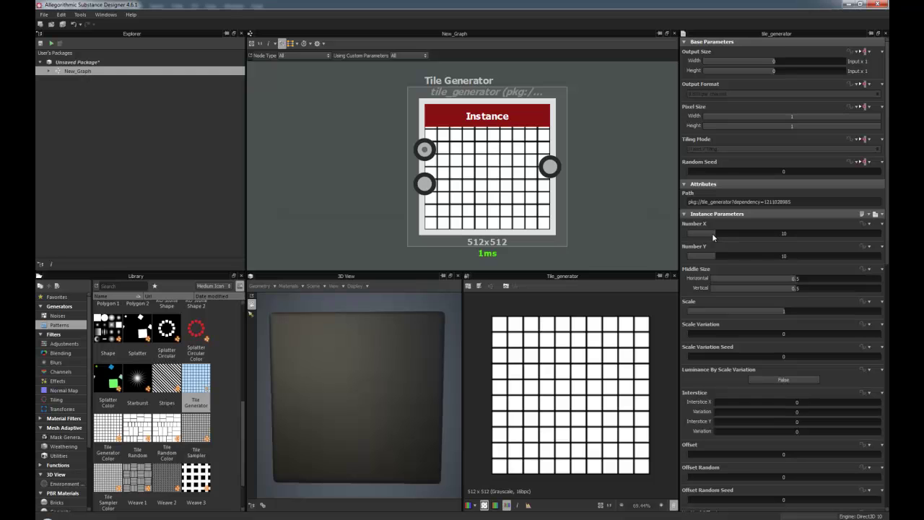
# Set the Tile Generator's Number X and Number Y to 12 each
pyautogui.moveTo(714, 232); pyautogui.dragTo(755, 239)
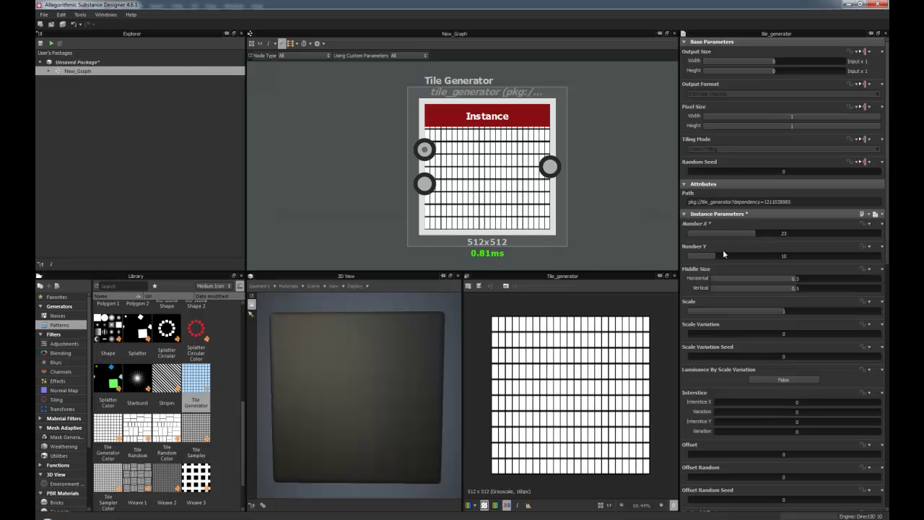
pyautogui.moveTo(707, 256); pyautogui.dragTo(738, 256)
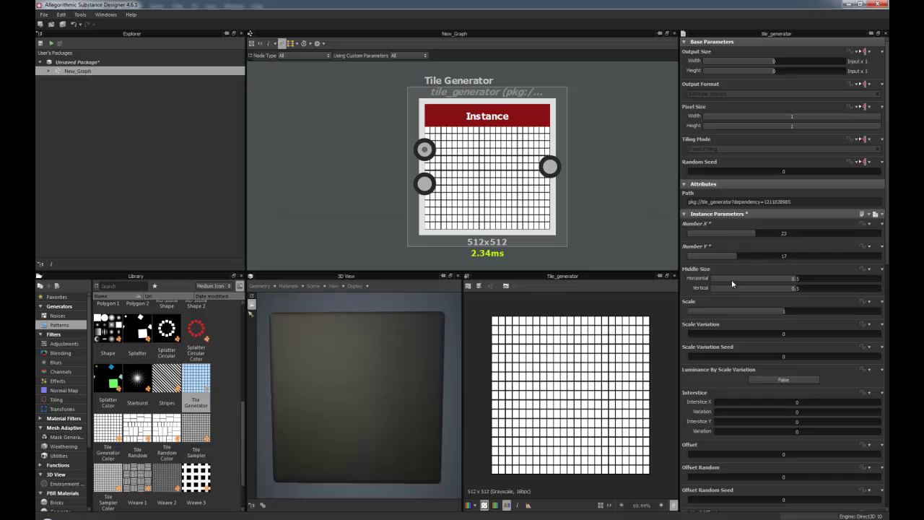
pyautogui.moveTo(736, 257); pyautogui.dragTo(700, 261)
pyautogui.moveTo(757, 230); pyautogui.dragTo(834, 228)
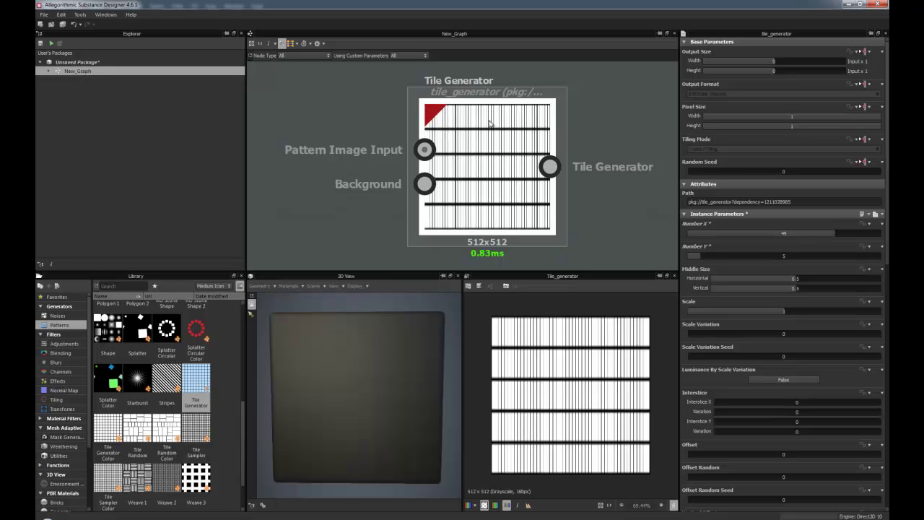
pyautogui.moveTo(702, 253); pyautogui.dragTo(721, 232)
pyautogui.click(729, 232)
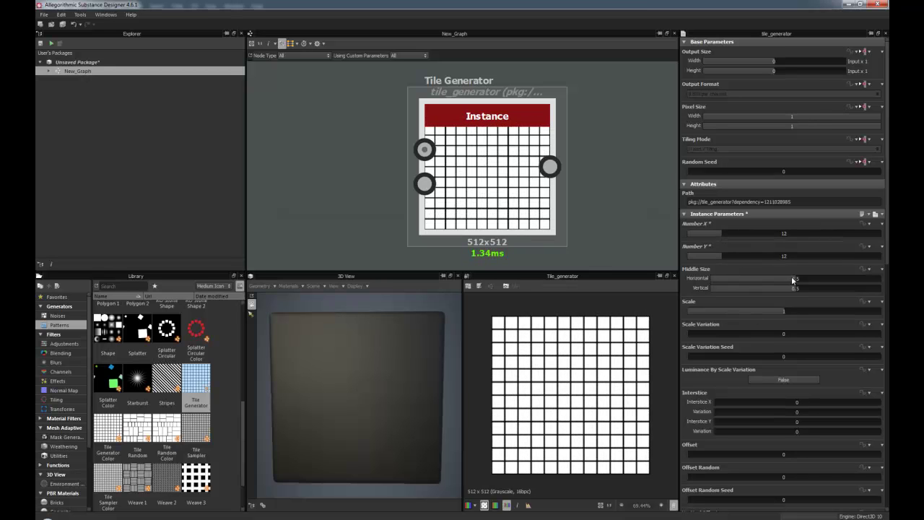
# Set the vertical Middle Size to 0.21, with a Scale Variation of 0.03 and a Scale Variation Seed of 325
pyautogui.moveTo(791, 275); pyautogui.dragTo(721, 261)
pyautogui.moveTo(782, 309)
pyautogui.mouseDown()
pyautogui.moveTo(759, 311)
pyautogui.moveTo(796, 309)
pyautogui.moveTo(783, 311)
pyautogui.mouseUp()
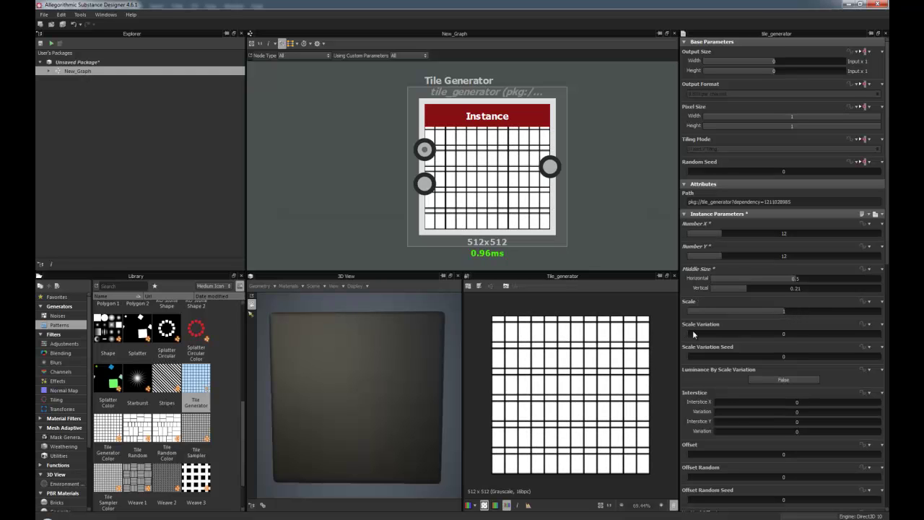
pyautogui.moveTo(692, 330); pyautogui.dragTo(750, 359)
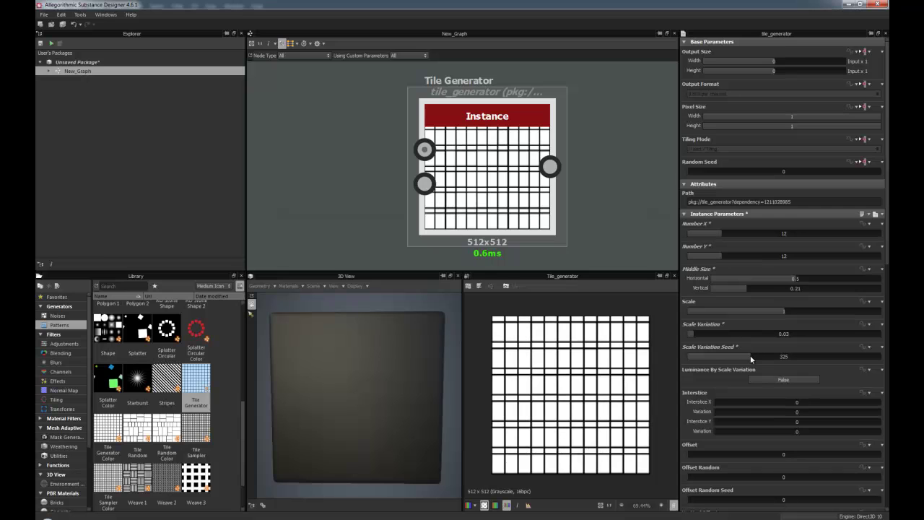
# Try Luminance By Scale Variation on the tiles and switch it back off
pyautogui.scroll(-1, 712, 397)
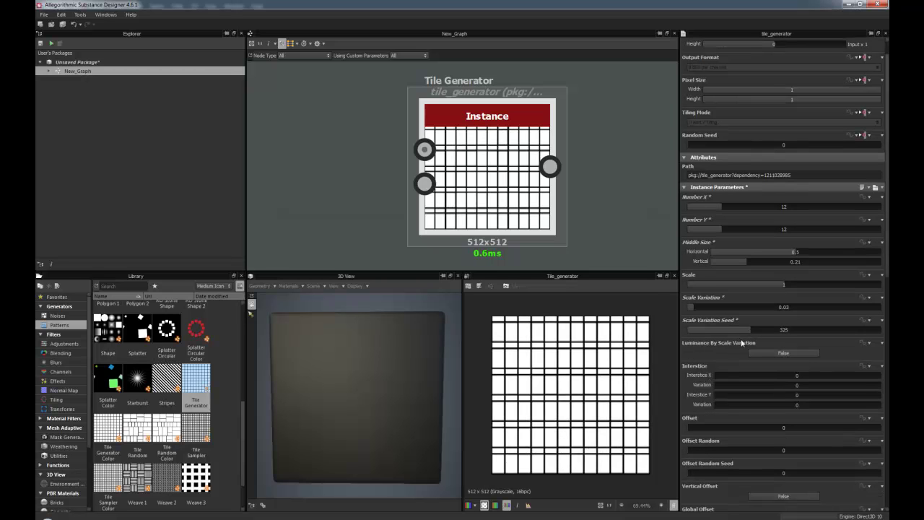
pyautogui.click(783, 353)
pyautogui.click(790, 353)
# Set the tile Offset to 0.48, leaving the Interstice and Offset Random Seed values at 0
pyautogui.moveTo(716, 373)
pyautogui.mouseDown()
pyautogui.moveTo(799, 376)
pyautogui.moveTo(719, 380)
pyautogui.moveTo(756, 396)
pyautogui.moveTo(701, 396)
pyautogui.moveTo(733, 384)
pyautogui.moveTo(732, 376)
pyautogui.moveTo(705, 388)
pyautogui.moveTo(705, 374)
pyautogui.moveTo(718, 373)
pyautogui.mouseUp()
pyautogui.scroll(-1, 706, 436)
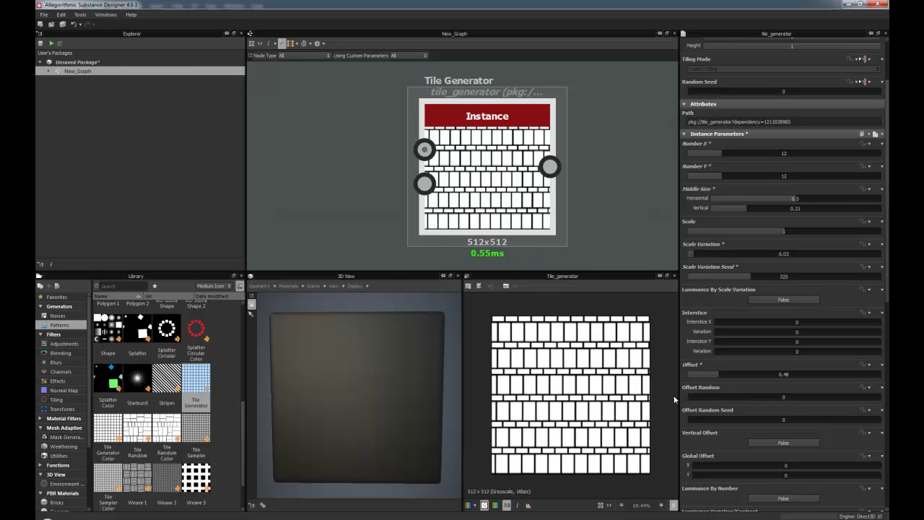
pyautogui.moveTo(698, 421); pyautogui.dragTo(665, 424)
# Enable Vertical Offset and set the Global Offset to 0.2 in X and 0.07 in Y
pyautogui.scroll(-4, 733, 447)
pyautogui.scroll(-1, 726, 347)
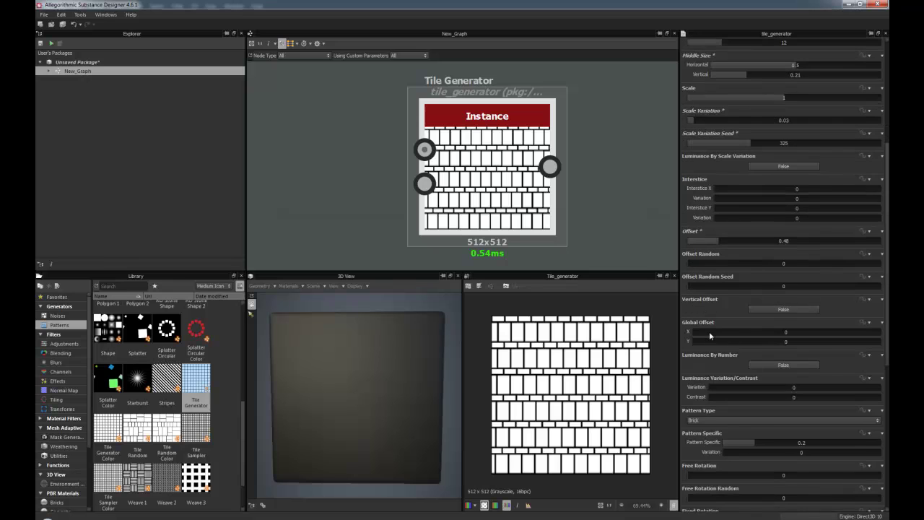
pyautogui.click(783, 309)
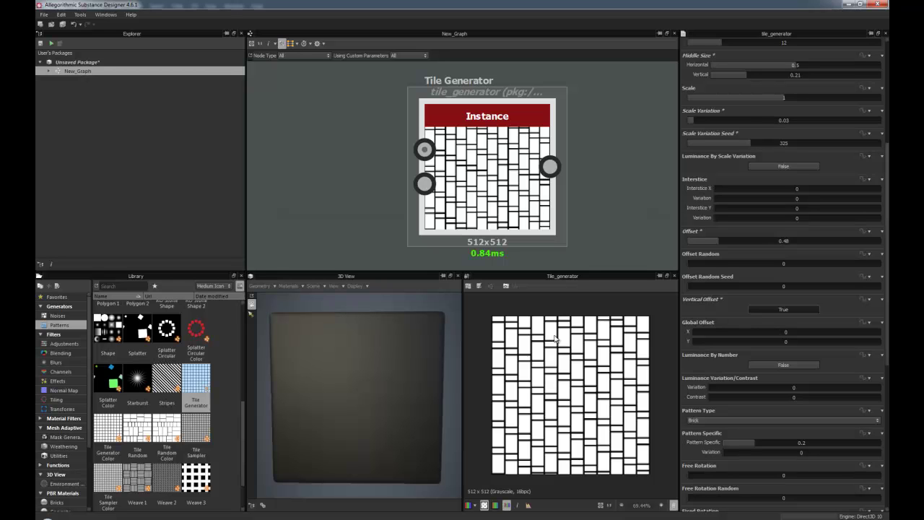
pyautogui.moveTo(706, 334)
pyautogui.mouseDown()
pyautogui.moveTo(731, 327)
pyautogui.moveTo(712, 347)
pyautogui.mouseUp()
# Try Luminance By Number, switch it back off, and set the Luminance Variation to 0.25
pyautogui.click(783, 365)
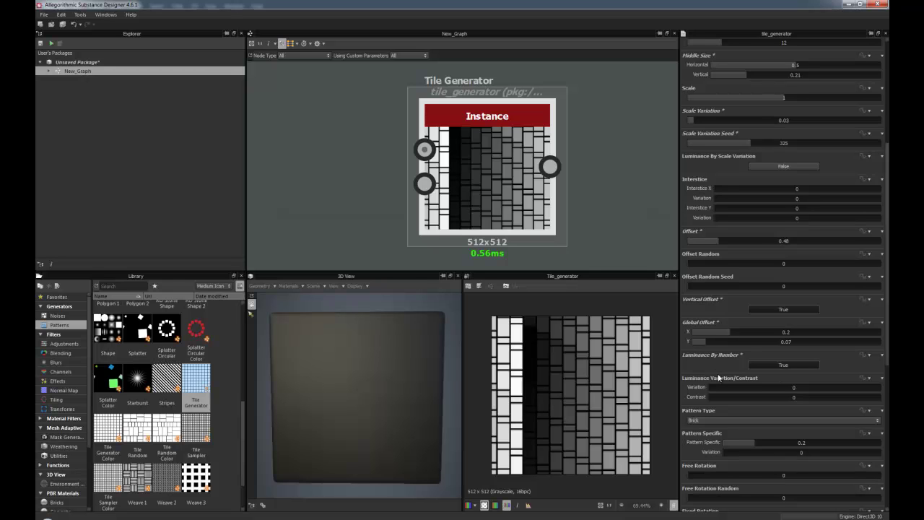
pyautogui.click(793, 365)
pyautogui.moveTo(713, 387); pyautogui.dragTo(747, 387)
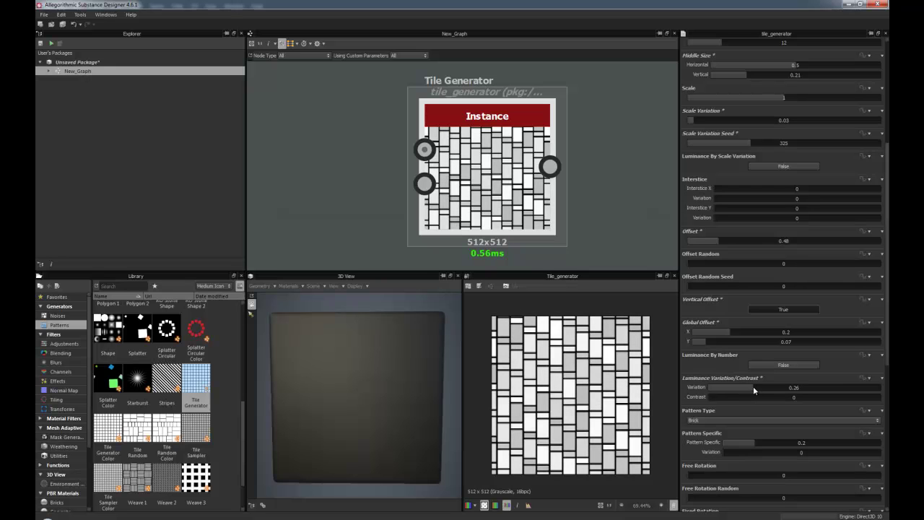
# Try the Image Input, Square, Paraboloid and Thorn pattern types on the Tile Generator
pyautogui.scroll(-3, 743, 406)
pyautogui.click(719, 339)
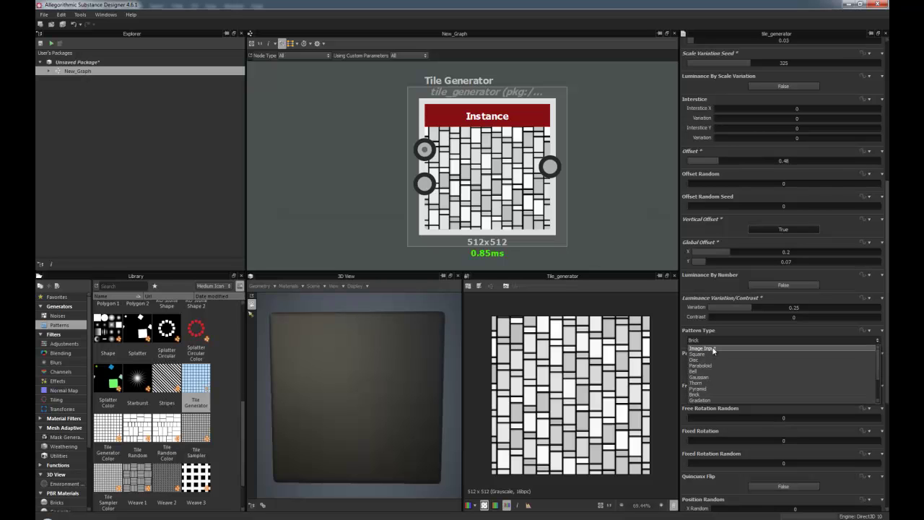
pyautogui.click(713, 351)
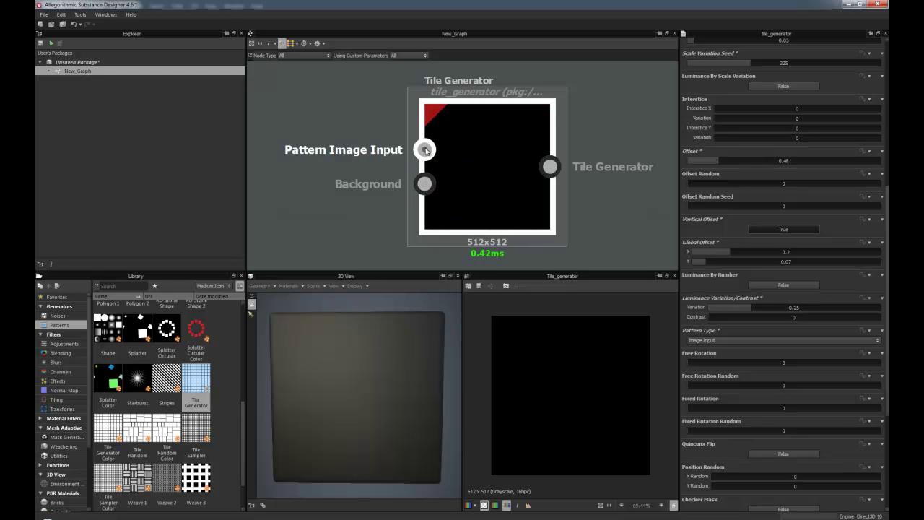
pyautogui.click(712, 340)
pyautogui.click(714, 354)
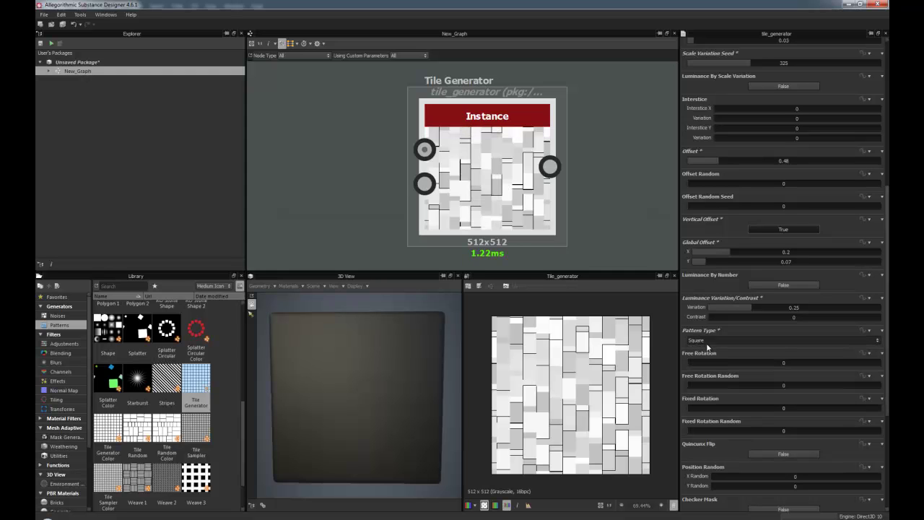
pyautogui.click(706, 340)
pyautogui.click(708, 363)
pyautogui.click(718, 340)
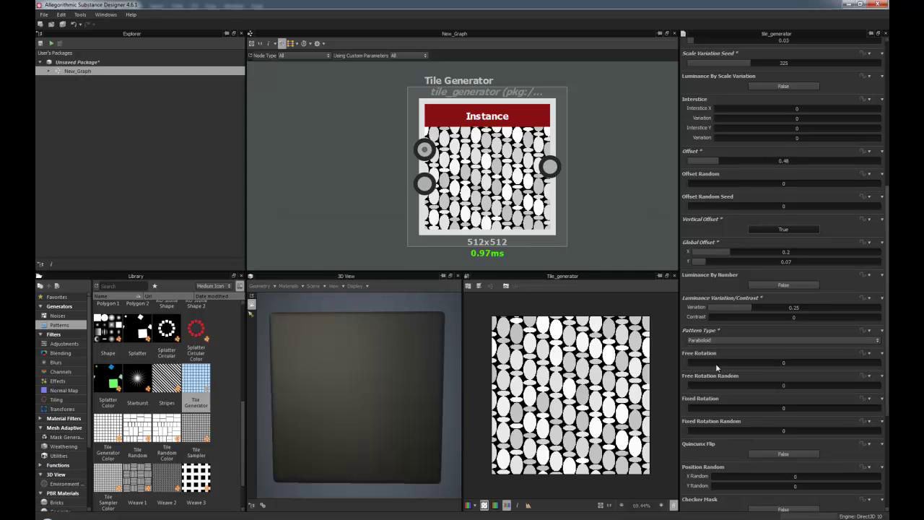
pyautogui.click(719, 369)
pyautogui.click(714, 340)
pyautogui.click(704, 382)
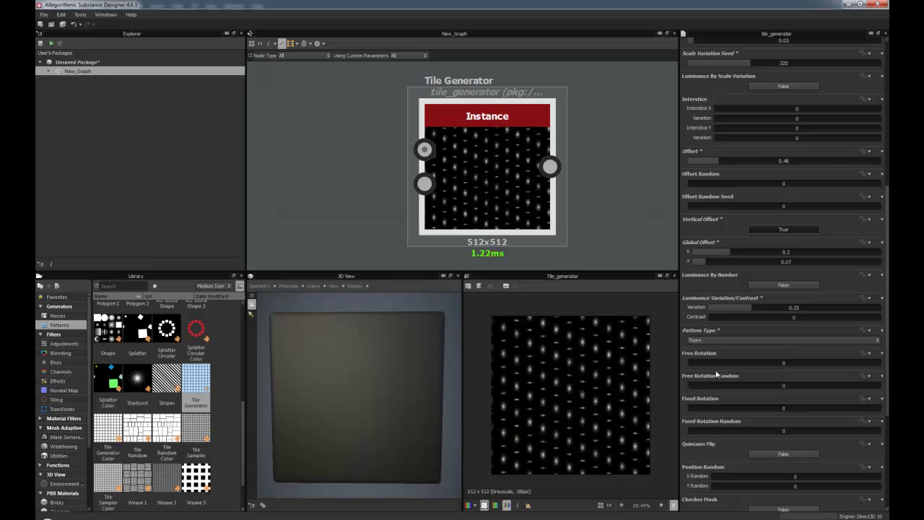
# Set the Tile Generator's Pattern Type to Gaussian
pyautogui.scroll(2, 546, 379)
pyautogui.scroll(-2, 547, 379)
pyautogui.click(708, 340)
pyautogui.click(704, 391)
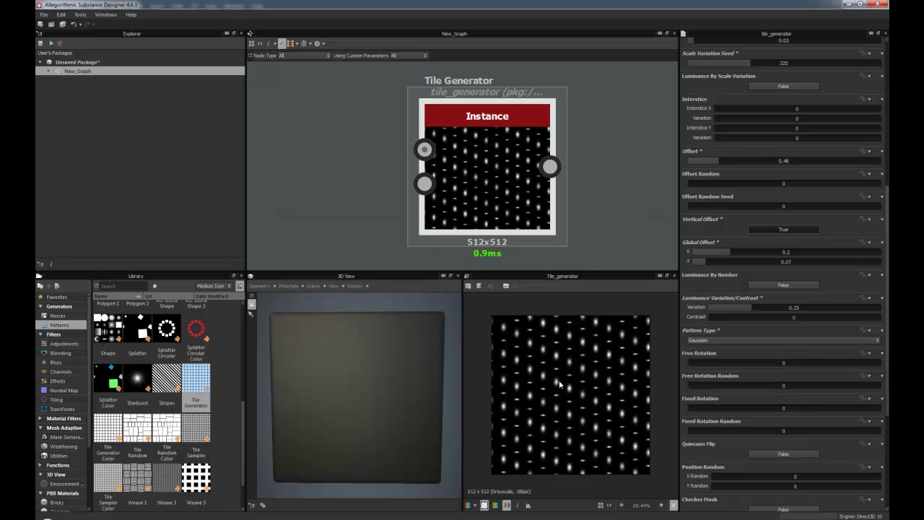
# Try the rotation, Quincunx Flip and Position Random settings, returning each to its default
pyautogui.moveTo(697, 364); pyautogui.dragTo(687, 389)
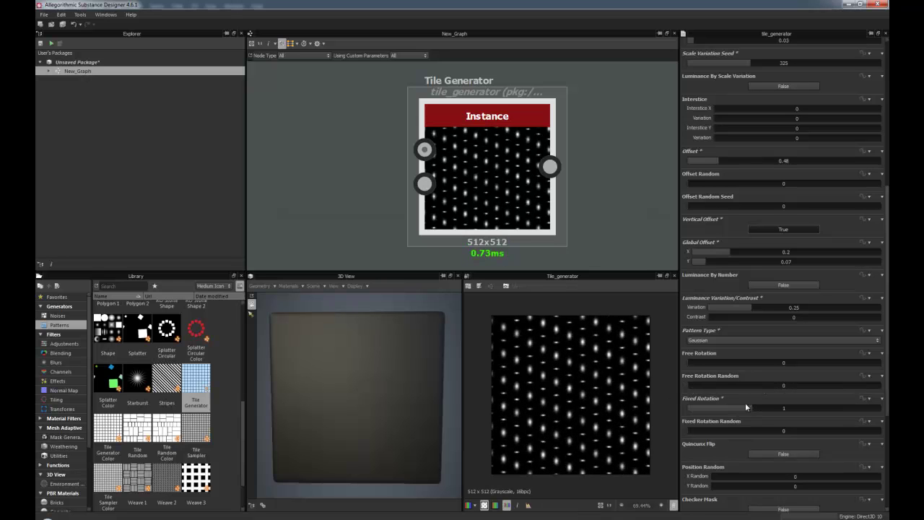
pyautogui.moveTo(731, 430); pyautogui.dragTo(686, 431)
pyautogui.scroll(-5, 756, 410)
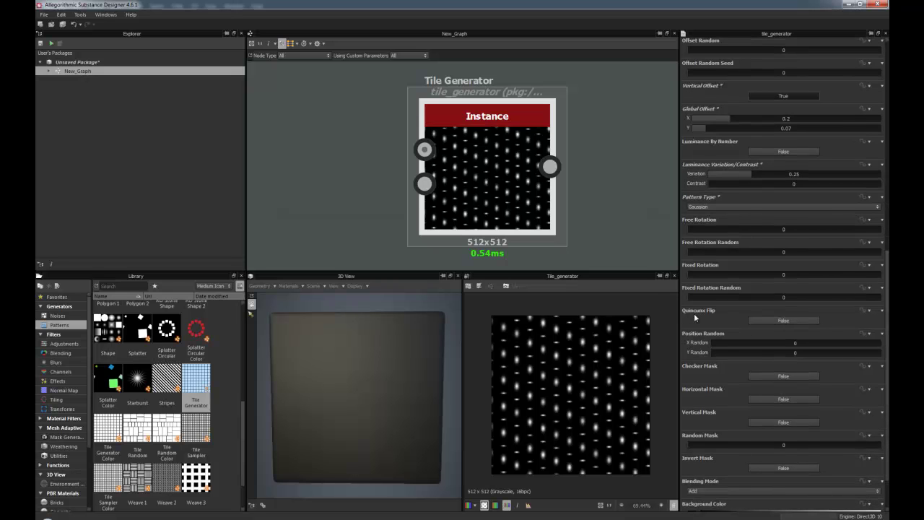
pyautogui.click(788, 322)
pyautogui.click(788, 321)
pyautogui.scroll(-1, 733, 328)
pyautogui.moveTo(717, 316)
pyautogui.mouseDown()
pyautogui.moveTo(776, 314)
pyautogui.moveTo(706, 323)
pyautogui.mouseUp()
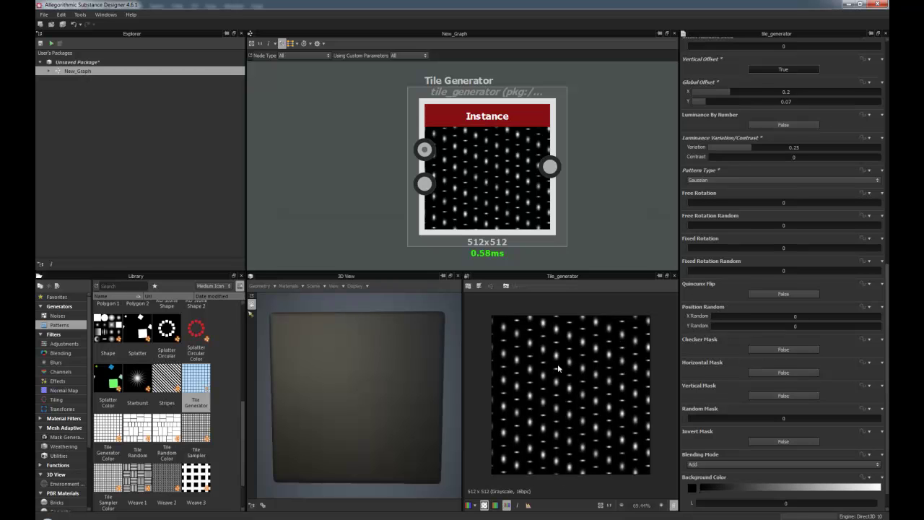
# Try the Checker, Horizontal, Vertical, Random and Invert Mask settings, returning each to its default
pyautogui.scroll(-1, 735, 355)
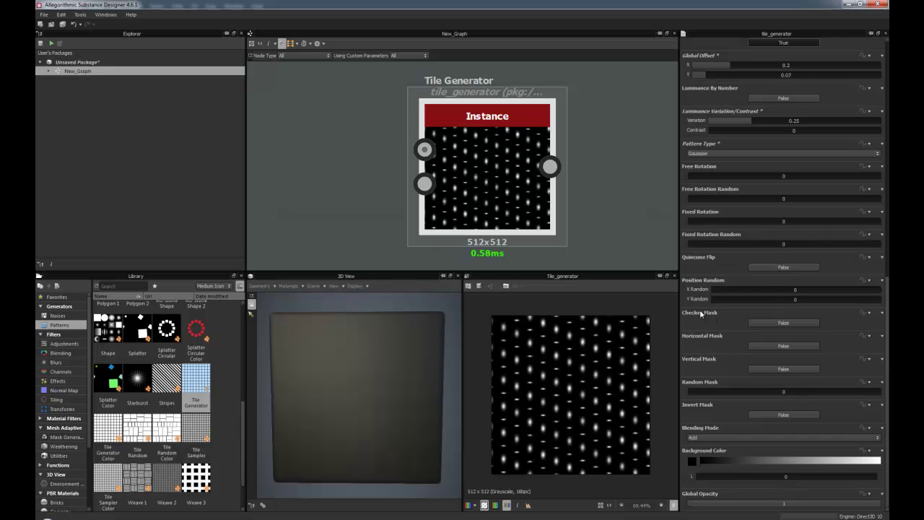
pyautogui.click(783, 323)
pyautogui.click(783, 324)
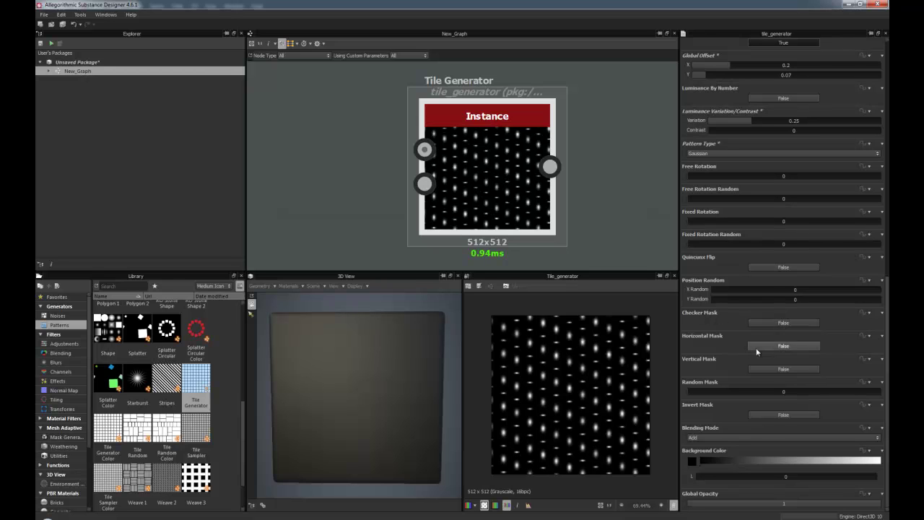
pyautogui.click(784, 349)
pyautogui.click(785, 348)
pyautogui.click(784, 370)
pyautogui.click(784, 370)
pyautogui.moveTo(700, 394)
pyautogui.mouseDown()
pyautogui.moveTo(808, 391)
pyautogui.moveTo(688, 393)
pyautogui.mouseUp()
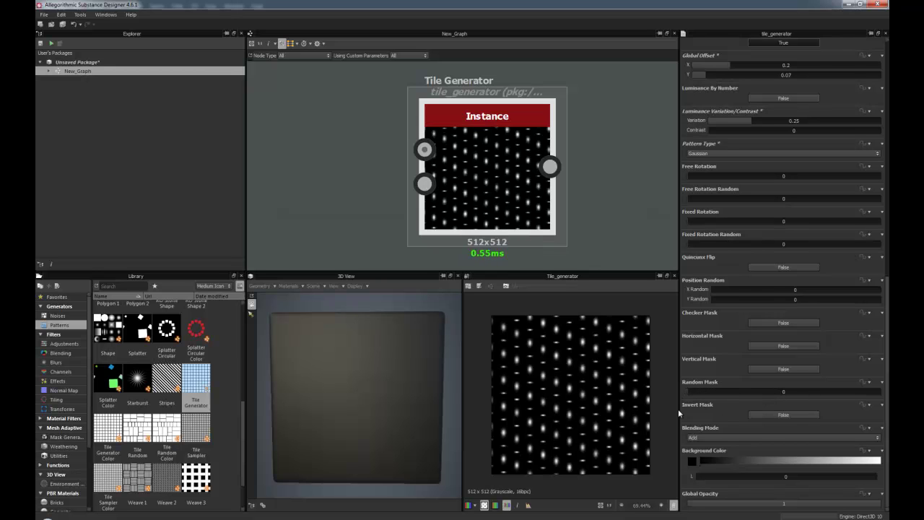
pyautogui.click(781, 414)
pyautogui.click(781, 414)
# Compare the Max and Add Sub blending modes, set Blending Mode to Max, and keep Global Opacity at 1
pyautogui.click(711, 438)
pyautogui.click(700, 452)
pyautogui.click(699, 439)
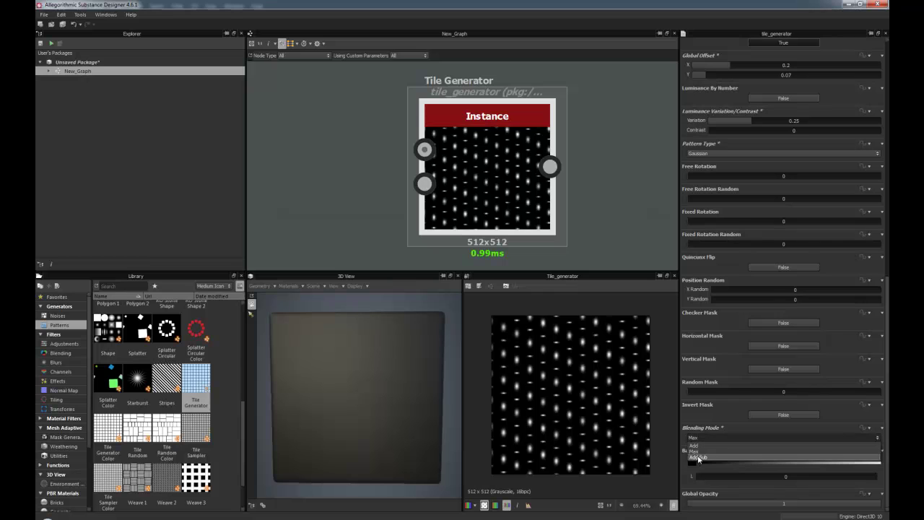
pyautogui.click(696, 457)
pyautogui.click(703, 439)
pyautogui.click(708, 451)
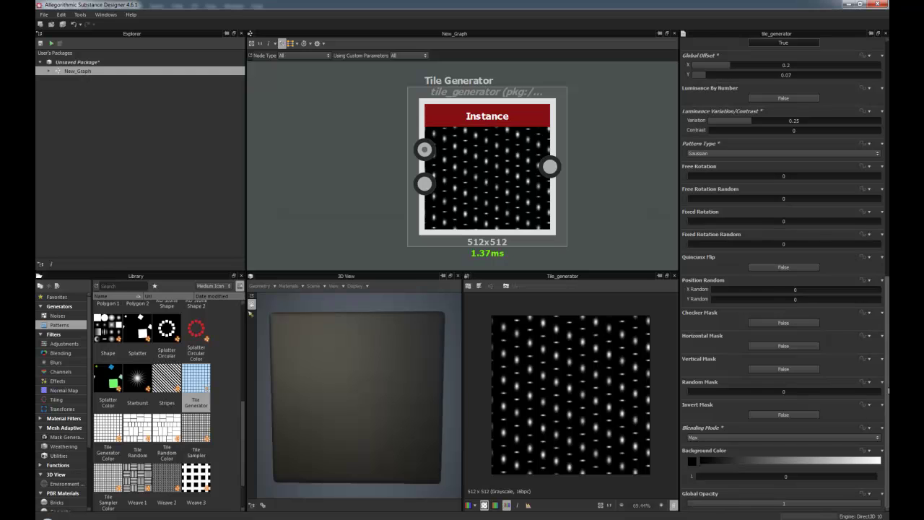
pyautogui.moveTo(823, 503); pyautogui.dragTo(882, 509)
# Connect the Tile Generator's output to the graph's Diffuse output node
pyautogui.scroll(-4, 600, 207)
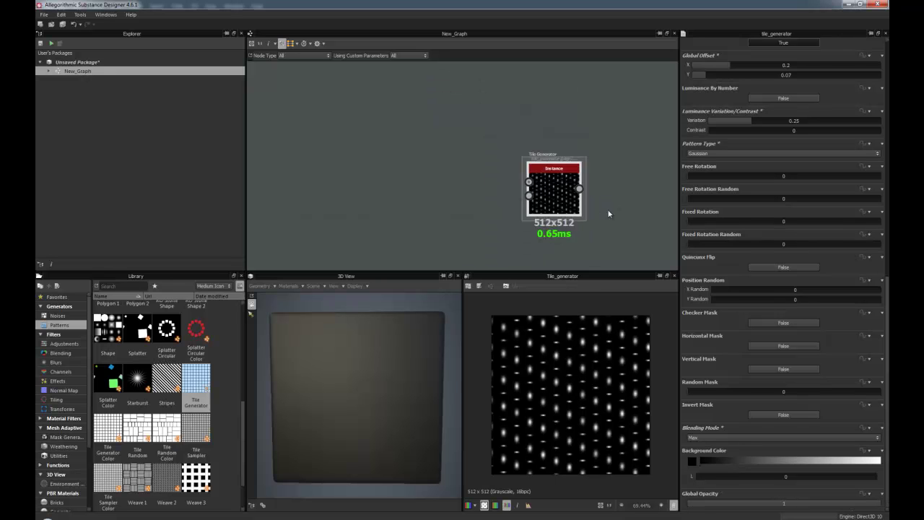
pyautogui.moveTo(668, 216); pyautogui.dragTo(457, 169, button='middle')
pyautogui.moveTo(359, 168); pyautogui.dragTo(580, 140)
pyautogui.moveTo(328, 198); pyautogui.dragTo(383, 198)
pyautogui.moveTo(372, 364)
pyautogui.mouseDown()
pyautogui.moveTo(413, 332)
pyautogui.moveTo(365, 359)
pyautogui.mouseUp()
# Connect the Tile Generator's output to the Height input of the Height Normal Blender
pyautogui.scroll(-2, 477, 255)
pyautogui.moveTo(484, 215); pyautogui.dragTo(494, 123, button='middle')
pyautogui.moveTo(452, 119); pyautogui.dragTo(449, 226)
pyautogui.moveTo(413, 374); pyautogui.dragTo(395, 352)
# Set the Height Normal Blender's Normal Intensity to 6.68 and inspect the material on the 3D model
pyautogui.doubleClick(471, 235)
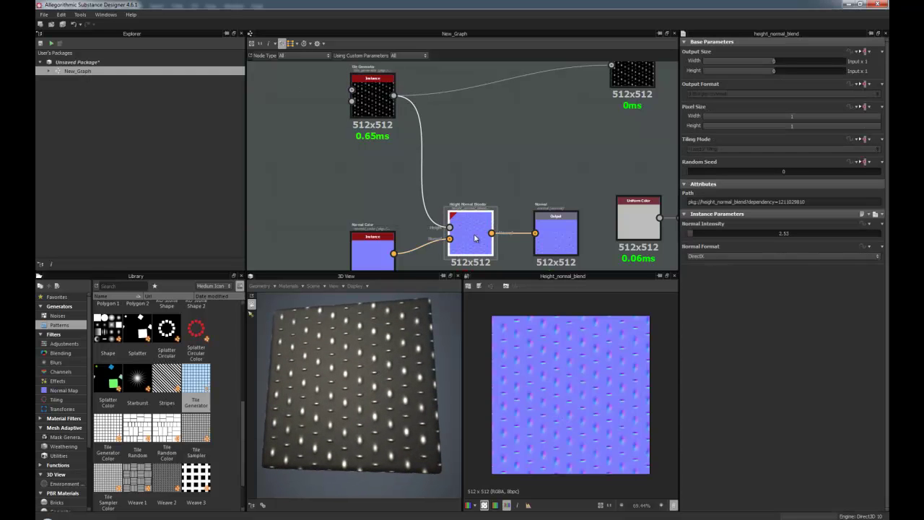
pyautogui.moveTo(365, 397); pyautogui.dragTo(340, 420)
pyautogui.scroll(3, 332, 392)
pyautogui.scroll(-5, 339, 421)
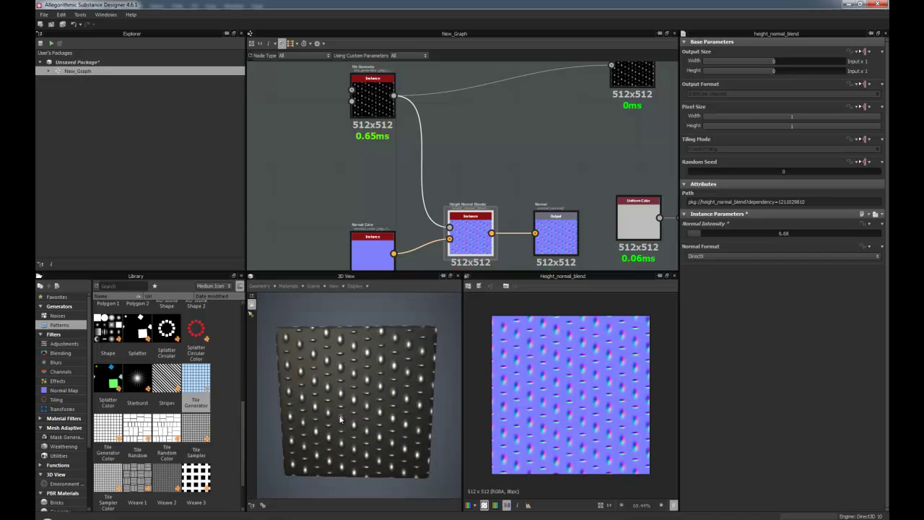
# Show the Tile Generator node's output and its instance parameters again
pyautogui.moveTo(501, 175); pyautogui.dragTo(473, 204, button='middle')
pyautogui.moveTo(603, 101); pyautogui.dragTo(604, 130)
pyautogui.moveTo(427, 203); pyautogui.dragTo(460, 200, button='middle')
pyautogui.doubleClick(374, 122)
pyautogui.scroll(-10, 724, 335)
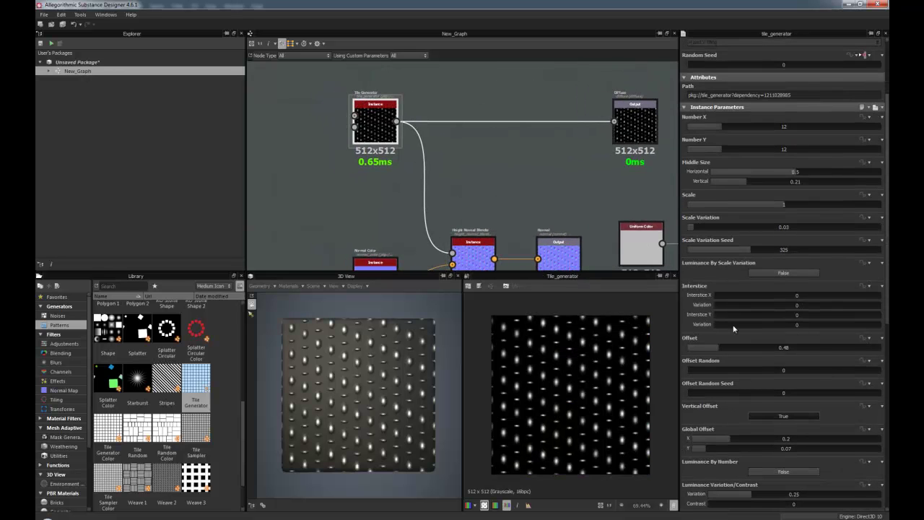
pyautogui.scroll(10, 734, 329)
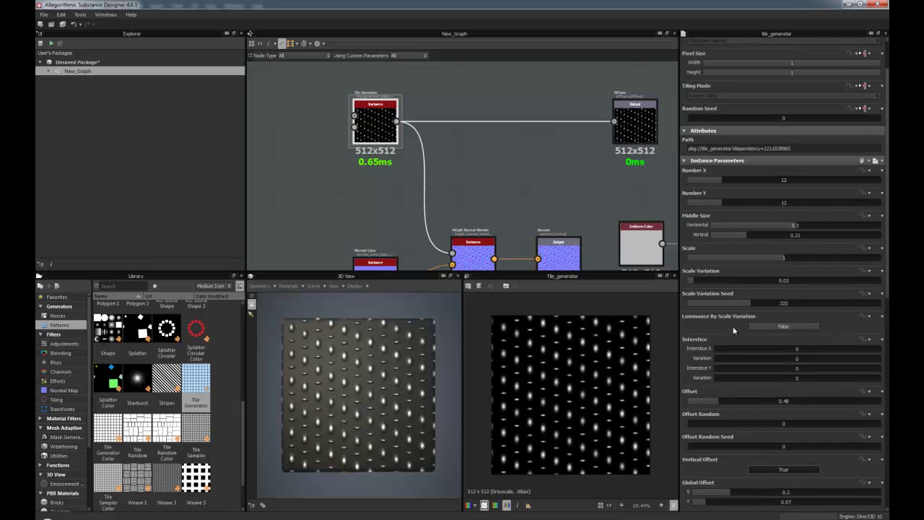